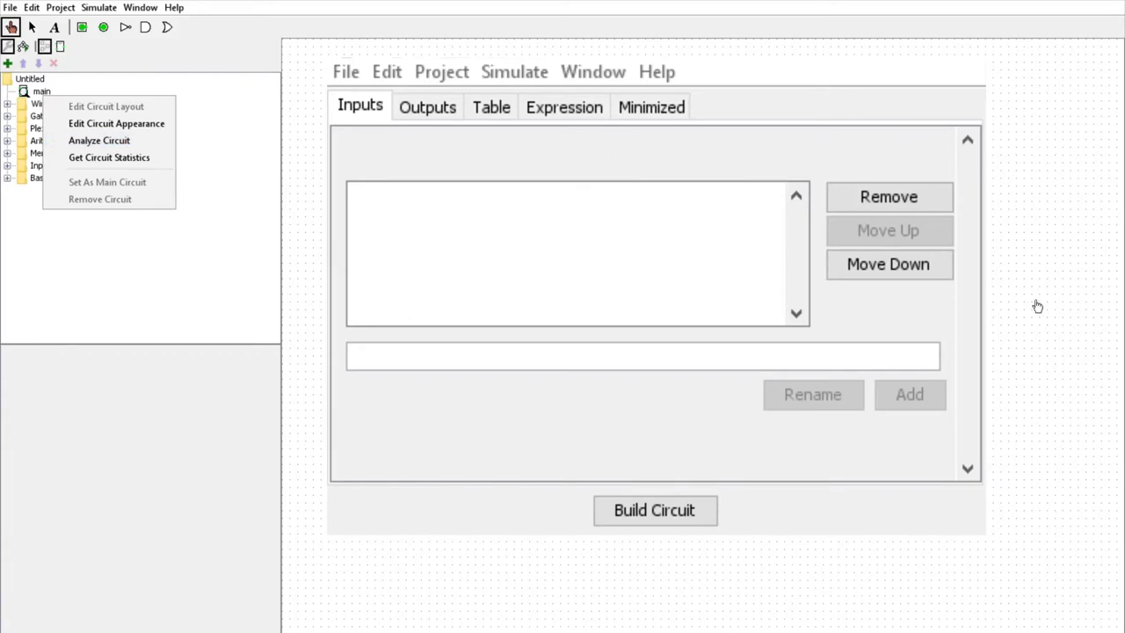
# Step: Define four circuit inputs named Open, P, VP1 and VP2 in the circuit analysis
pyautogui.click(1075, 349)
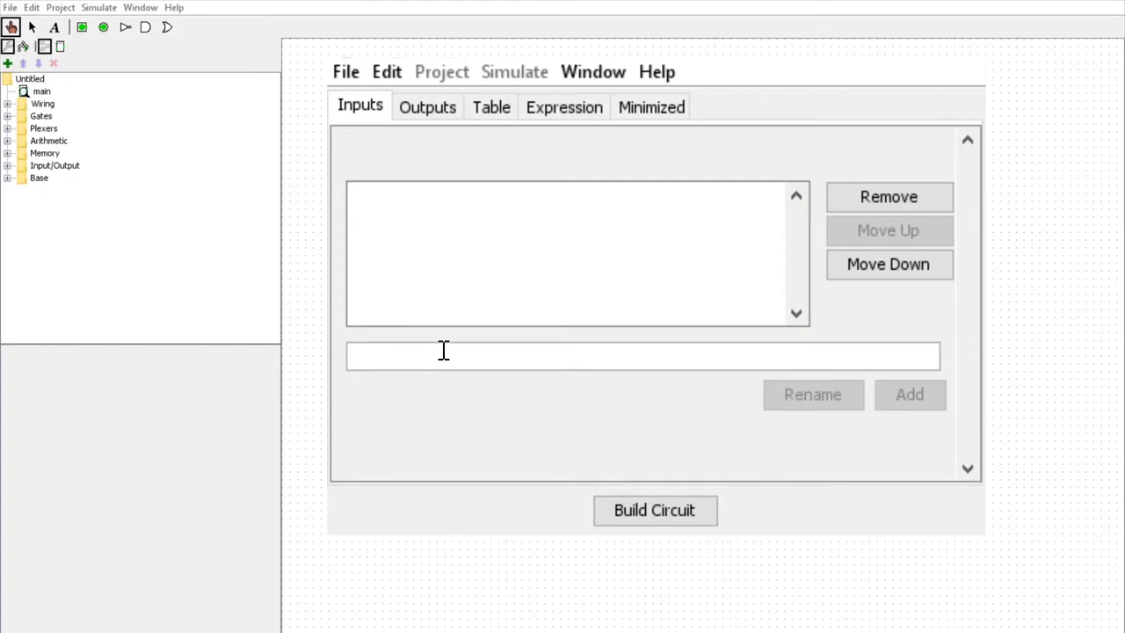
pyautogui.write('Open')
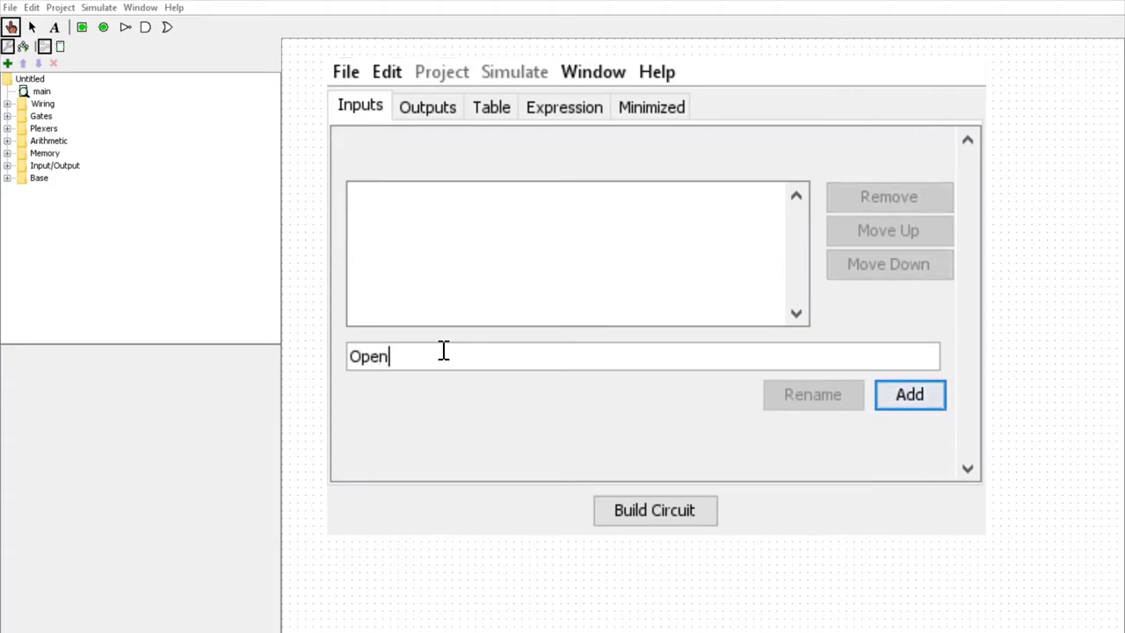
pyautogui.click(908, 399)
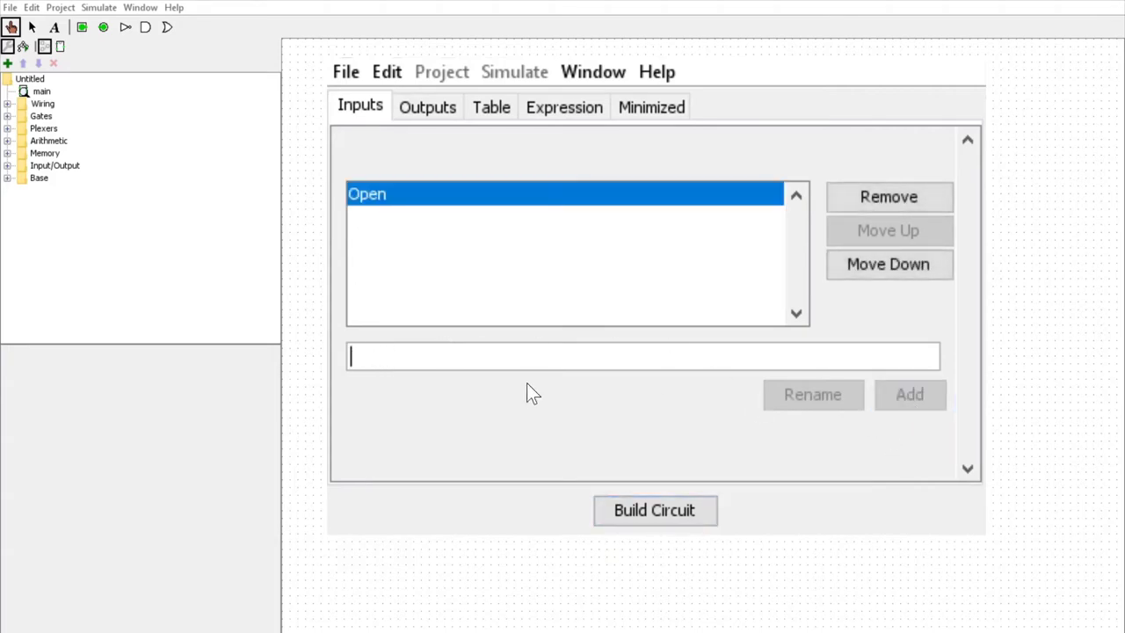
pyautogui.write('P')
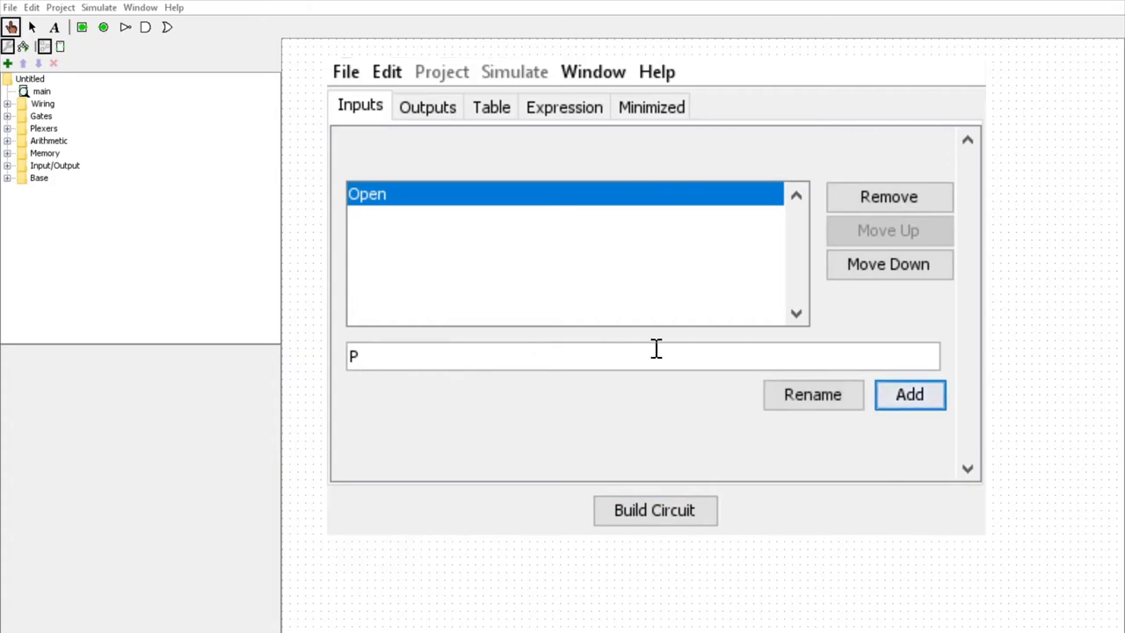
pyautogui.click(883, 404)
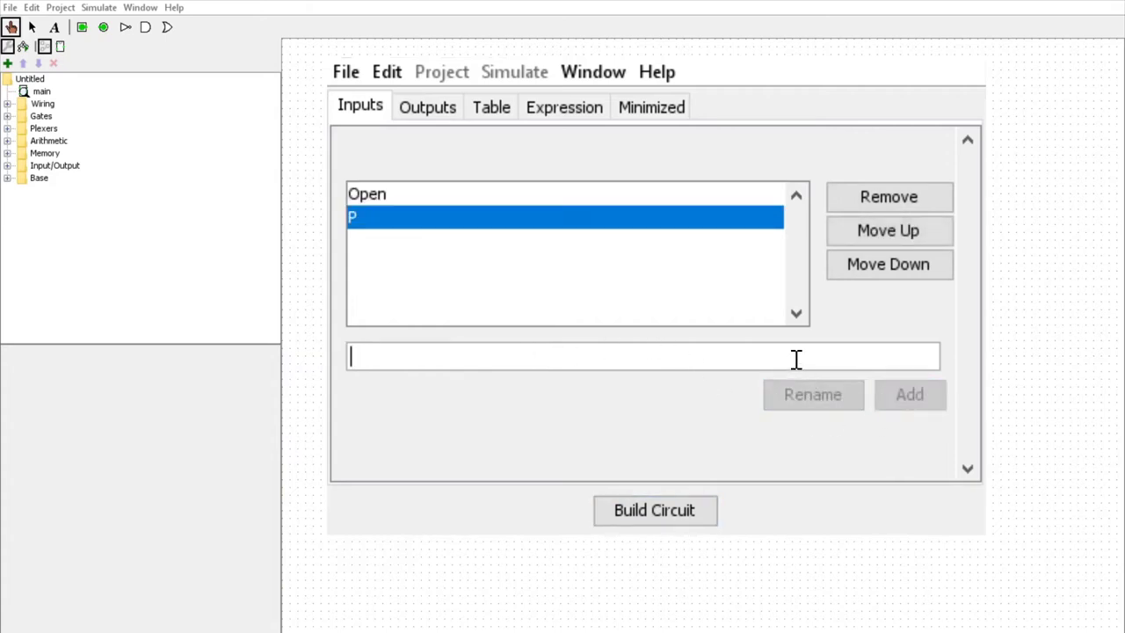
pyautogui.write('VP1')
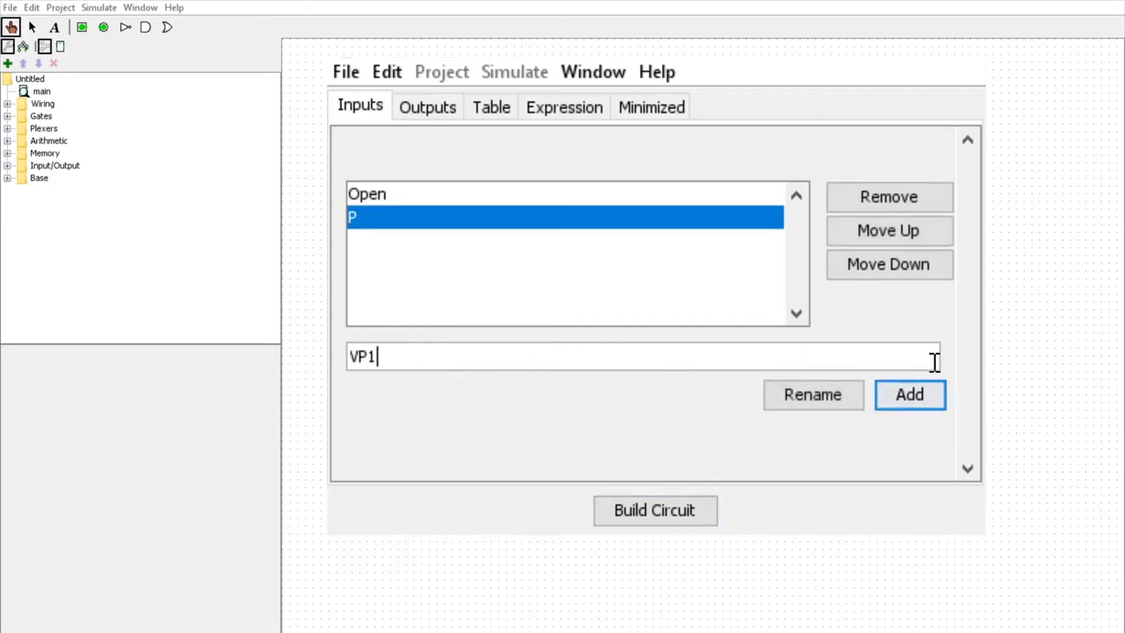
pyautogui.click(929, 393)
pyautogui.write('VP2')
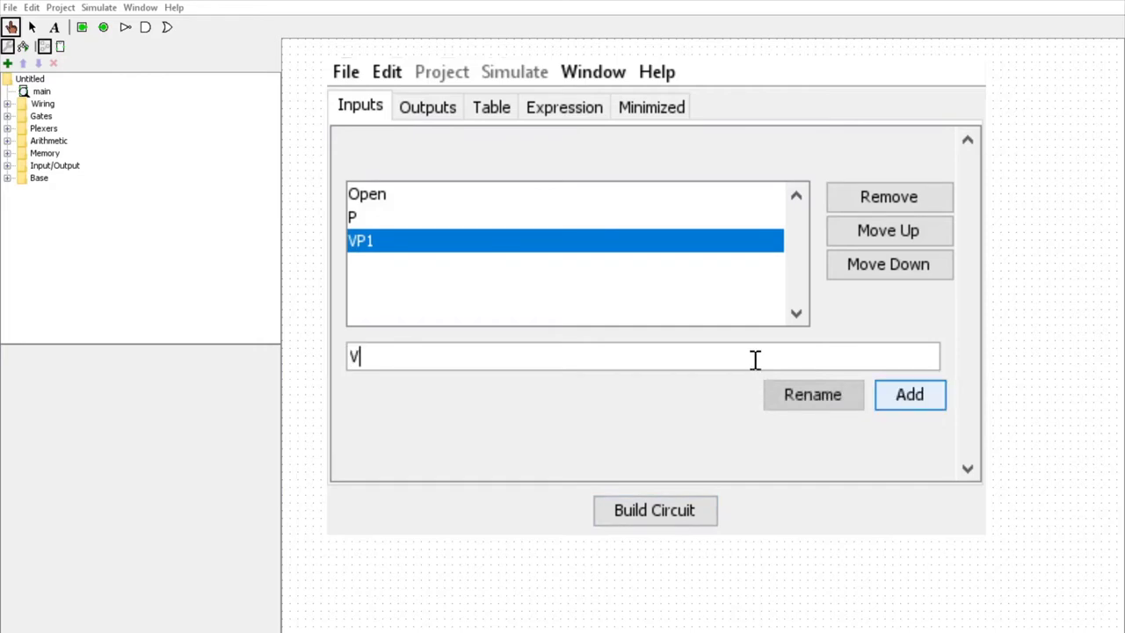
pyautogui.click(915, 396)
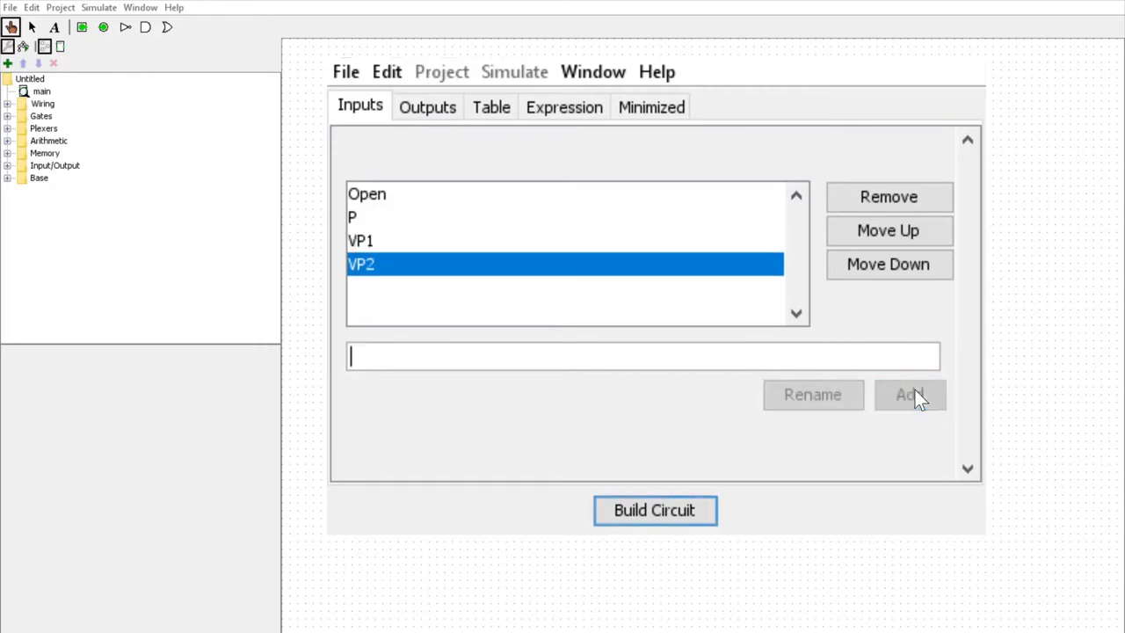
# Step: Define a circuit output named Unlock
pyautogui.click(424, 105)
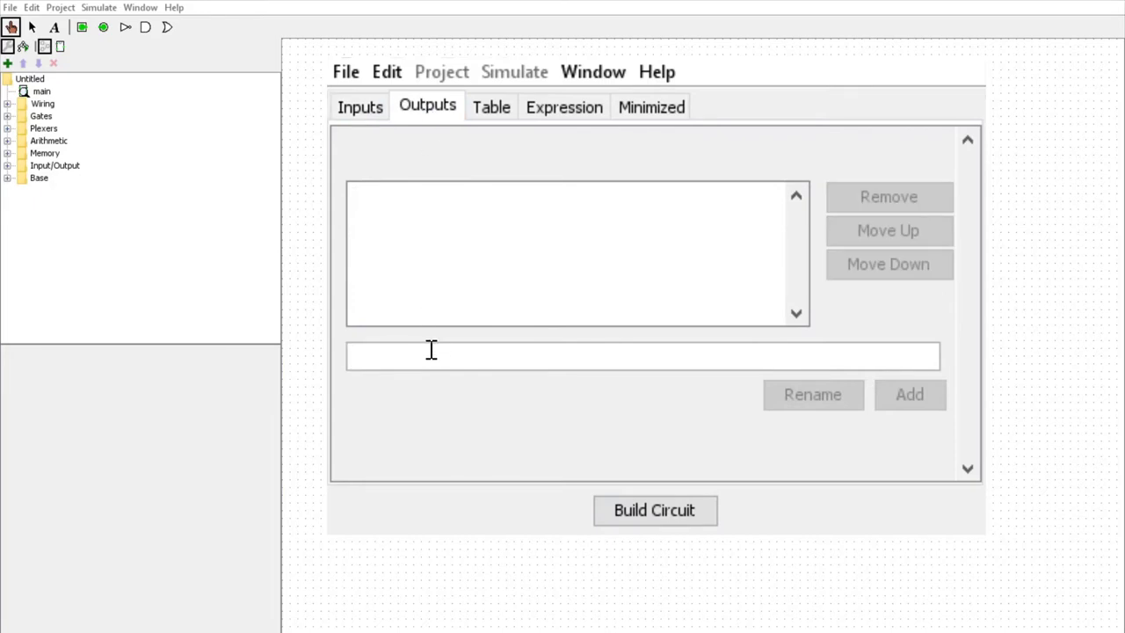
pyautogui.write('Unlock')
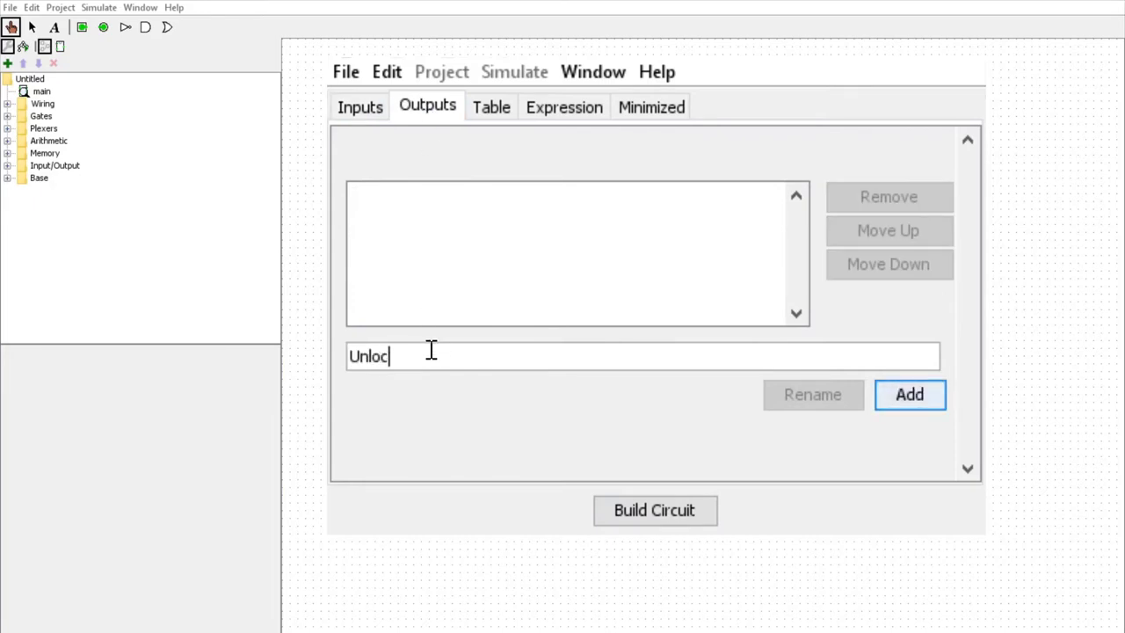
pyautogui.click(909, 396)
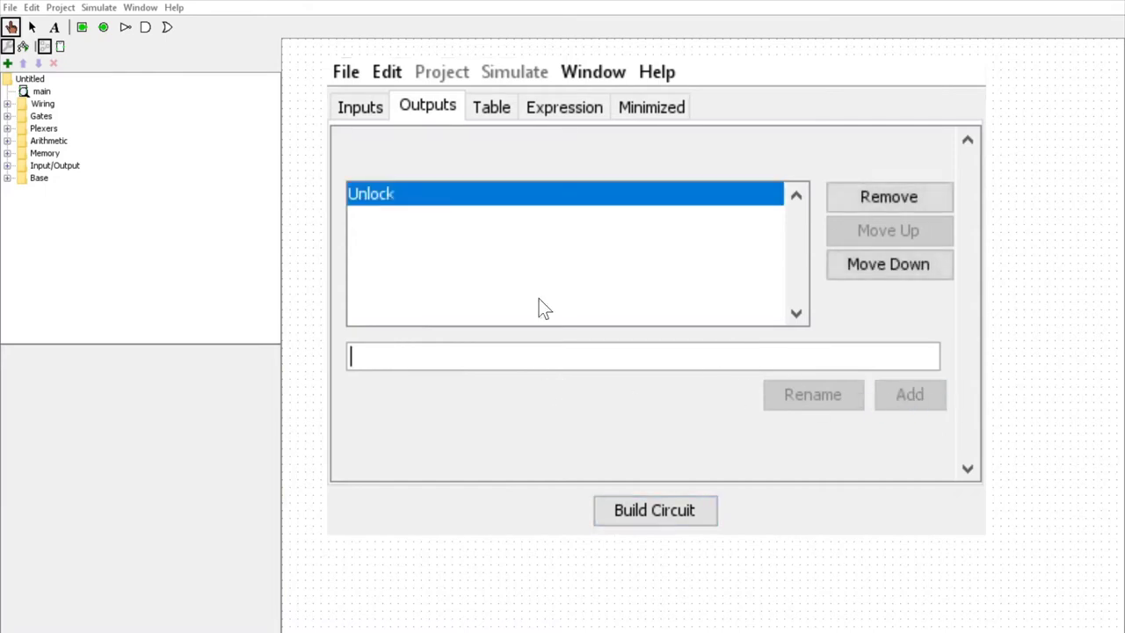
# Step: In the truth table, set Unlock to 0 for input rows 0000 through 0100 and to 1 for row 0101
pyautogui.click(492, 110)
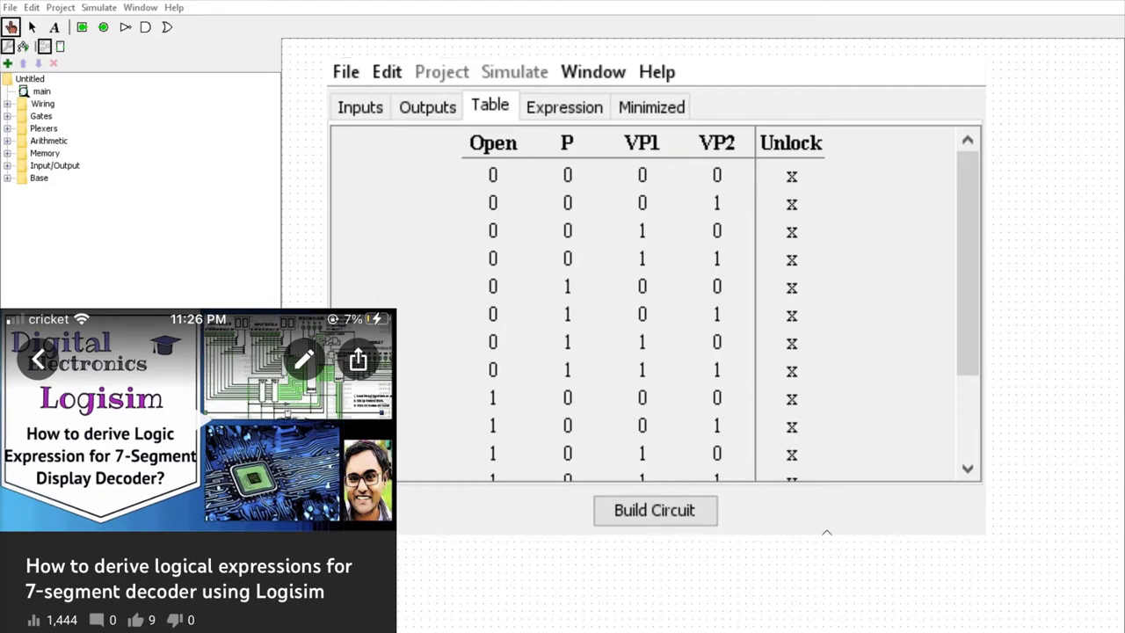
pyautogui.moveTo(827, 530); pyautogui.dragTo(827, 632)
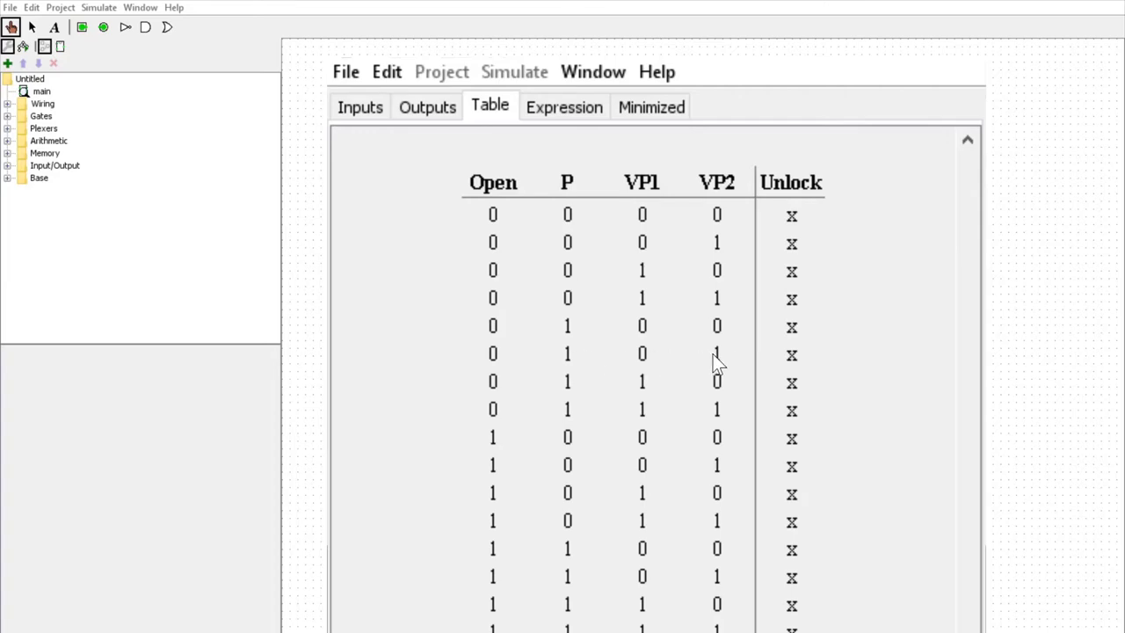
pyautogui.click(793, 360)
pyautogui.click(794, 325)
pyautogui.click(796, 294)
pyautogui.click(796, 270)
pyautogui.click(796, 242)
pyautogui.click(797, 215)
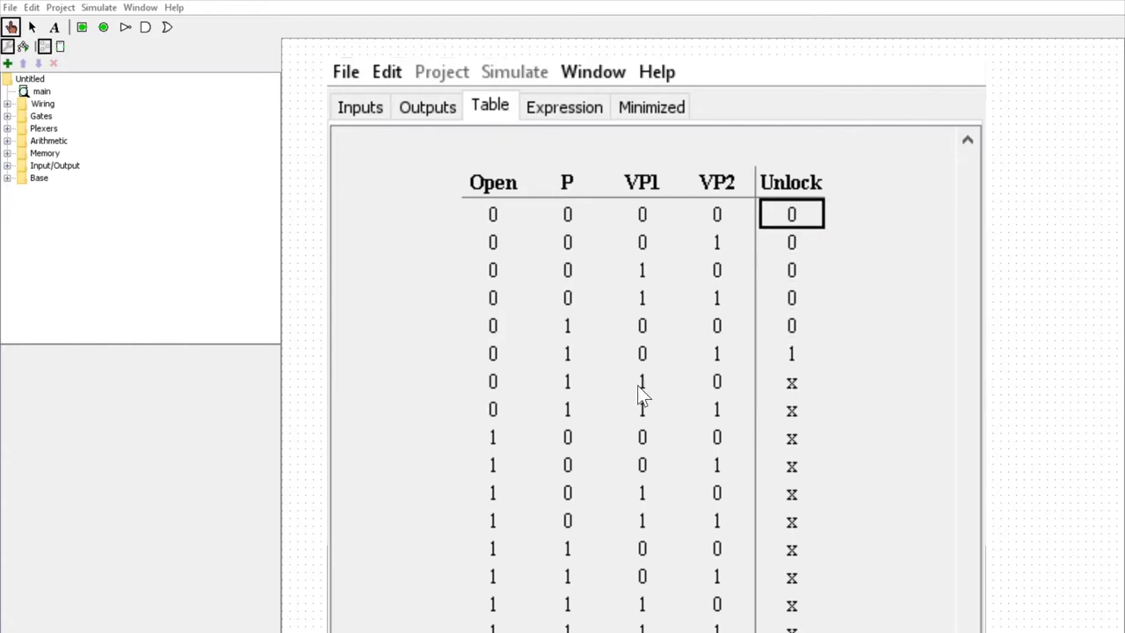
# Step: Set Unlock to 1 for truth table rows 0110 and 0111
pyautogui.click(791, 383)
pyautogui.click(791, 384)
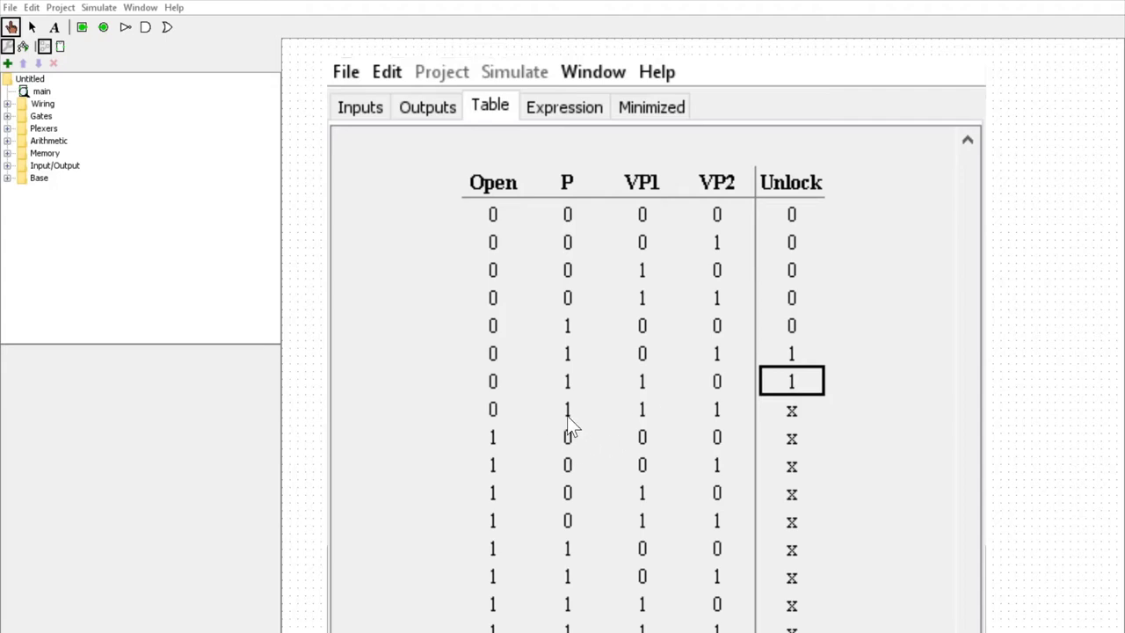
pyautogui.click(792, 411)
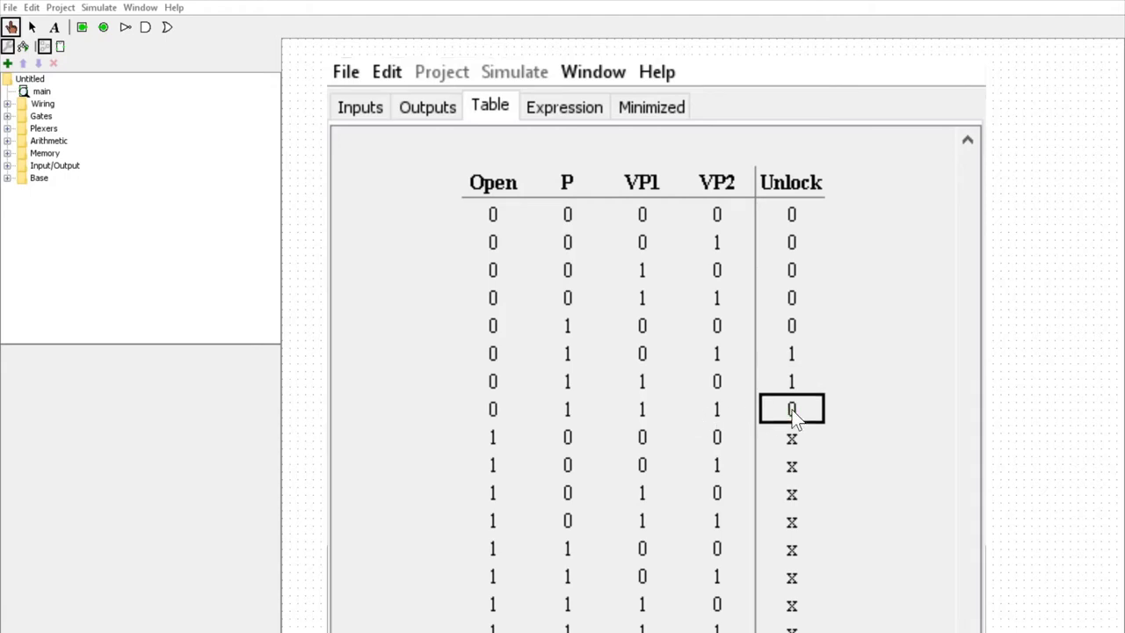
pyautogui.click(792, 411)
# Step: Set Unlock to 1 for the four truth table rows where Open and P are both 1
pyautogui.click(796, 549)
pyautogui.click(795, 550)
pyautogui.click(797, 595)
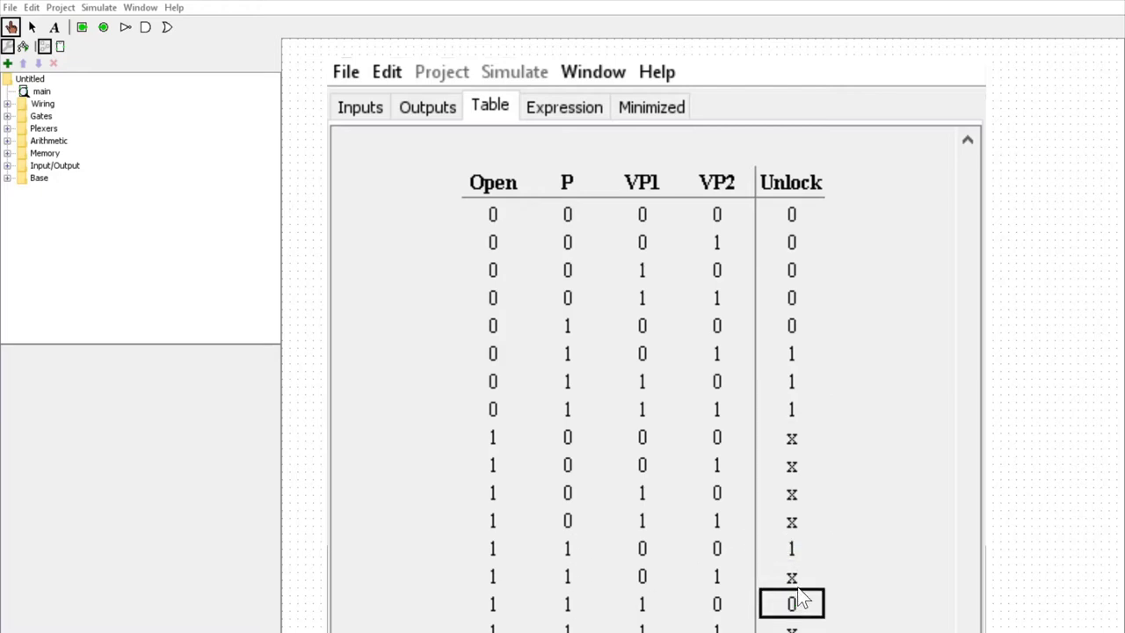
pyautogui.click(796, 586)
pyautogui.click(796, 586)
pyautogui.click(796, 596)
pyautogui.click(795, 605)
pyautogui.click(794, 628)
pyautogui.click(794, 628)
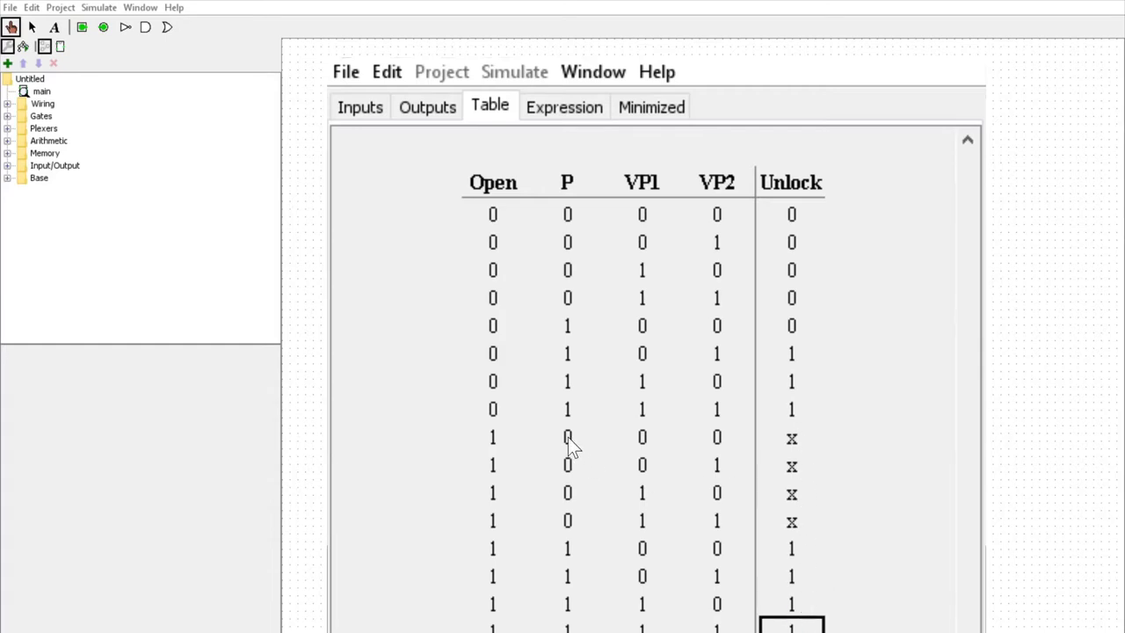
# Step: Set Unlock to 0 for truth table rows 1000, 1001 and 1010, and to 1 for row 1011
pyautogui.click(790, 446)
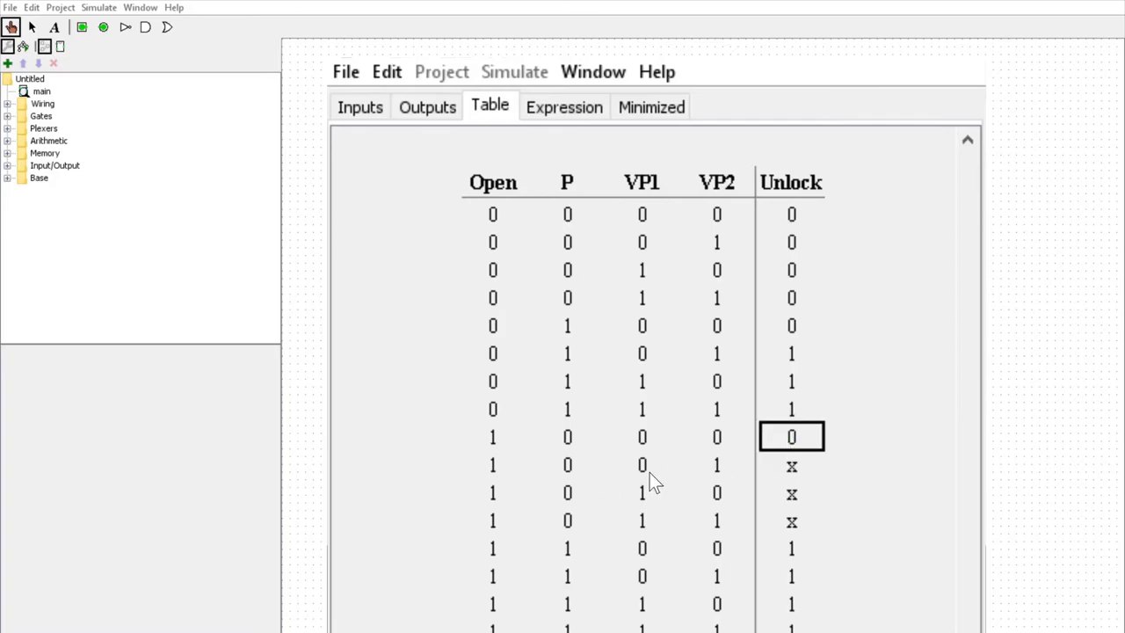
pyautogui.click(794, 466)
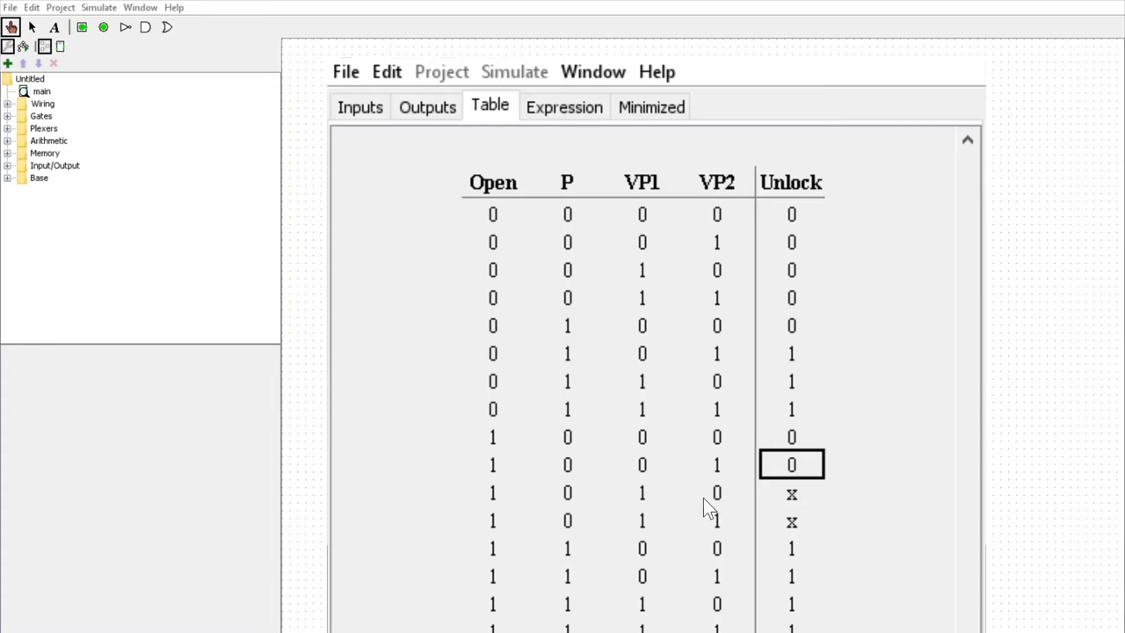
pyautogui.click(787, 495)
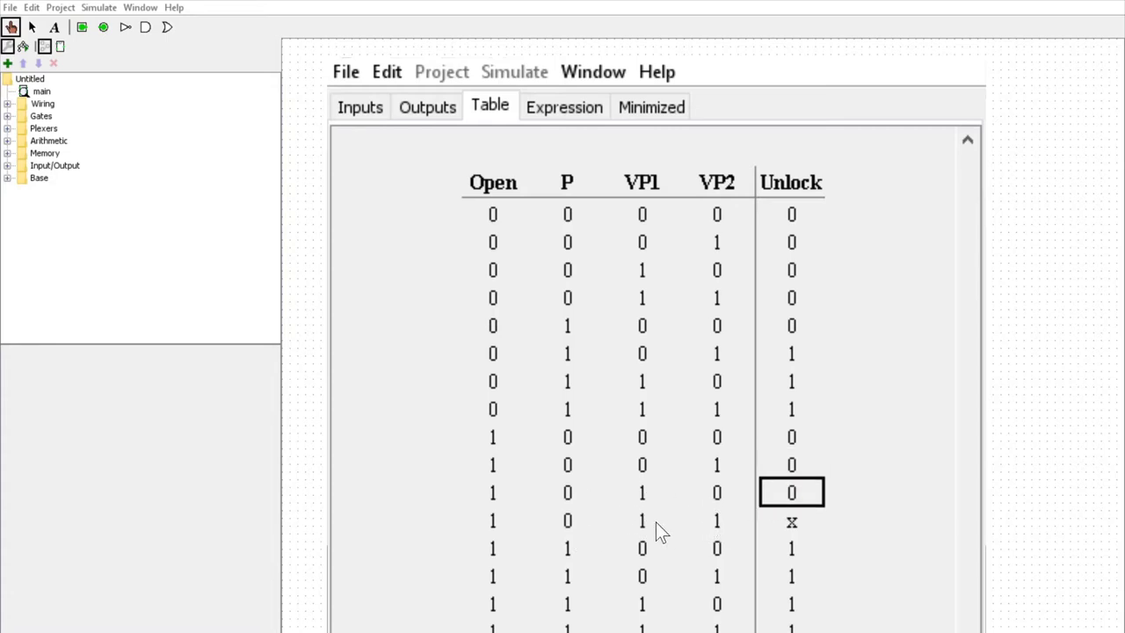
pyautogui.click(791, 526)
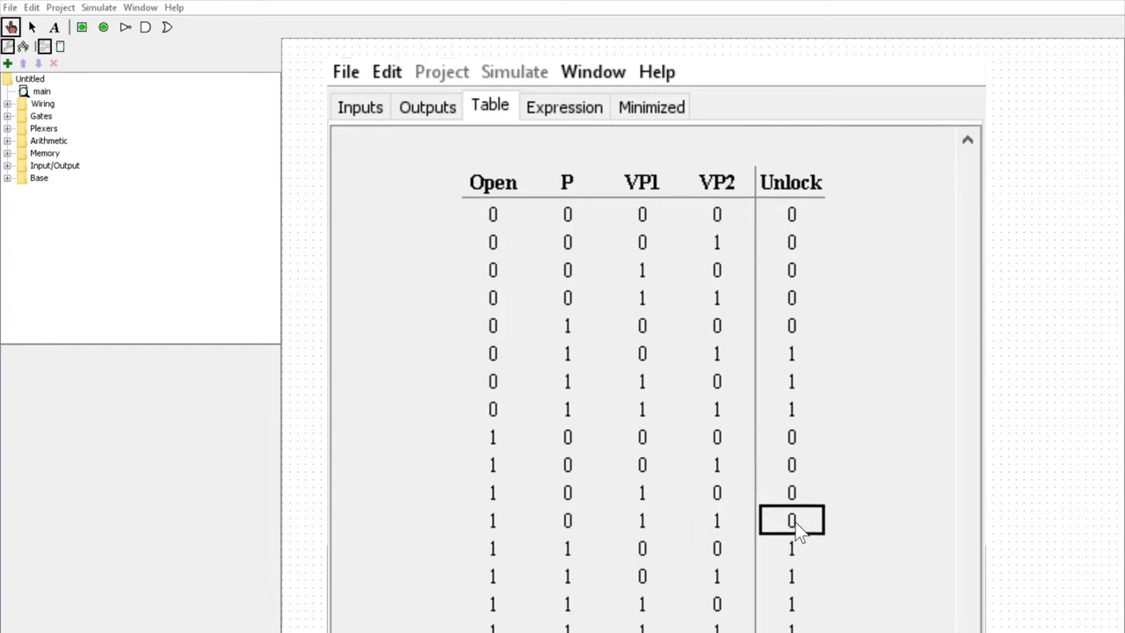
pyautogui.click(794, 521)
# Step: Examine the logic expression derived for Unlock and compare it with the minimized sum-of-products Karnaugh map
pyautogui.click(562, 109)
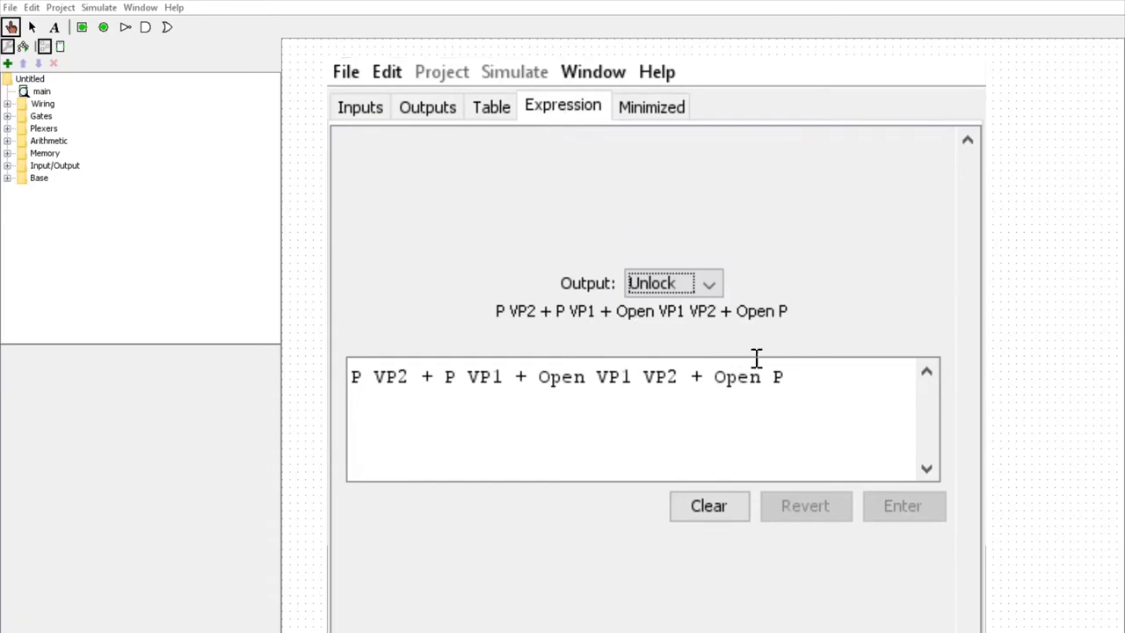
pyautogui.click(816, 377)
pyautogui.moveTo(816, 376); pyautogui.dragTo(477, 352)
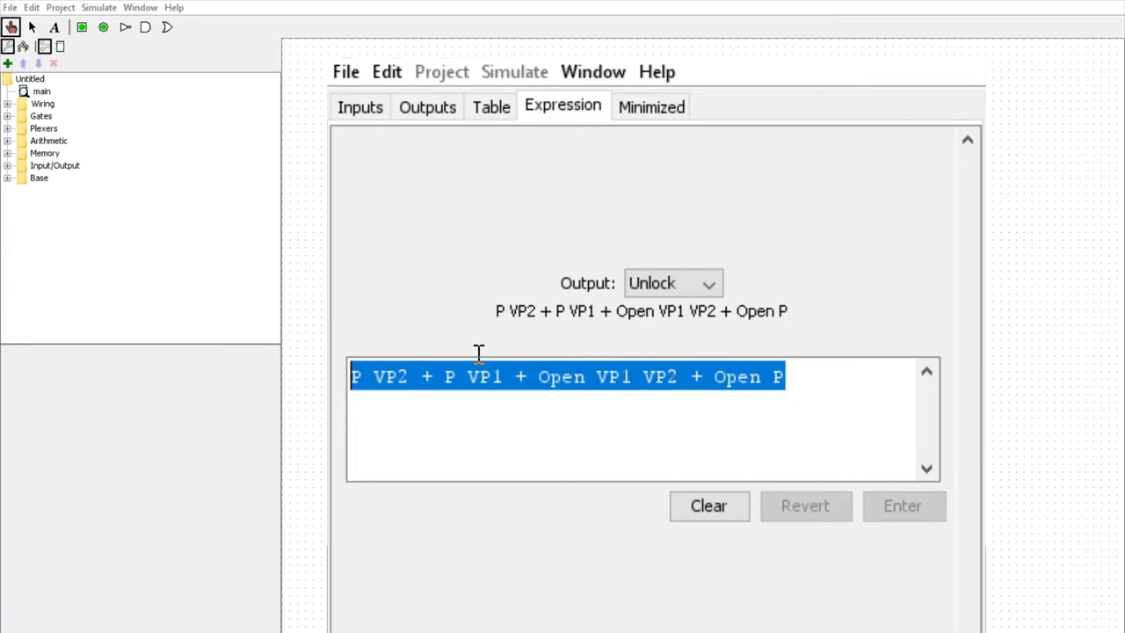
pyautogui.click(707, 286)
pyautogui.click(708, 287)
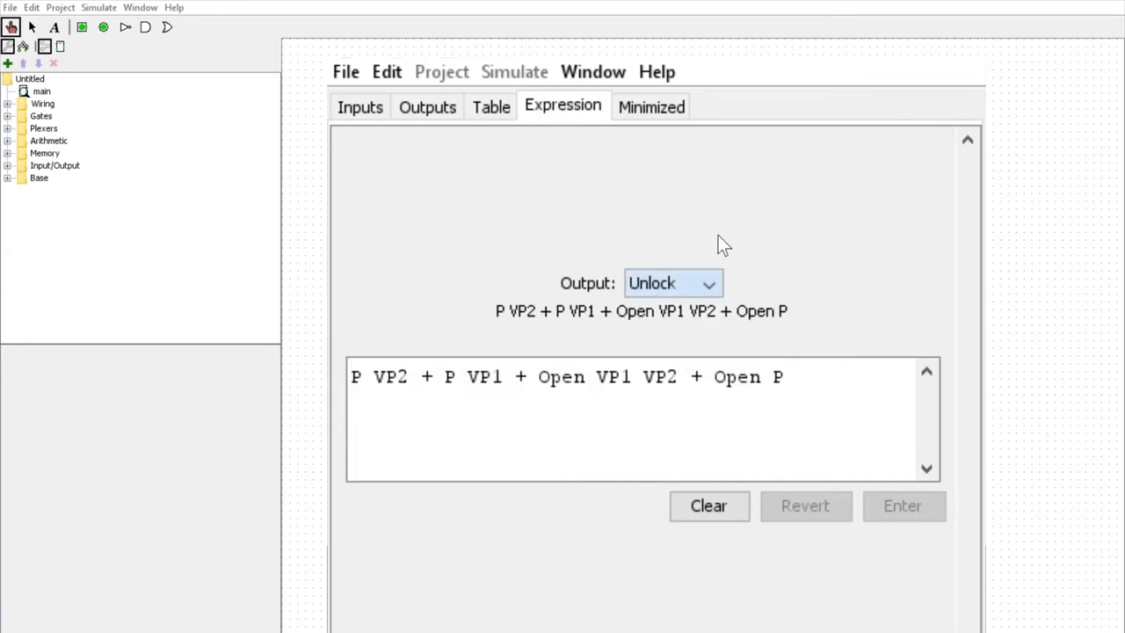
pyautogui.click(658, 109)
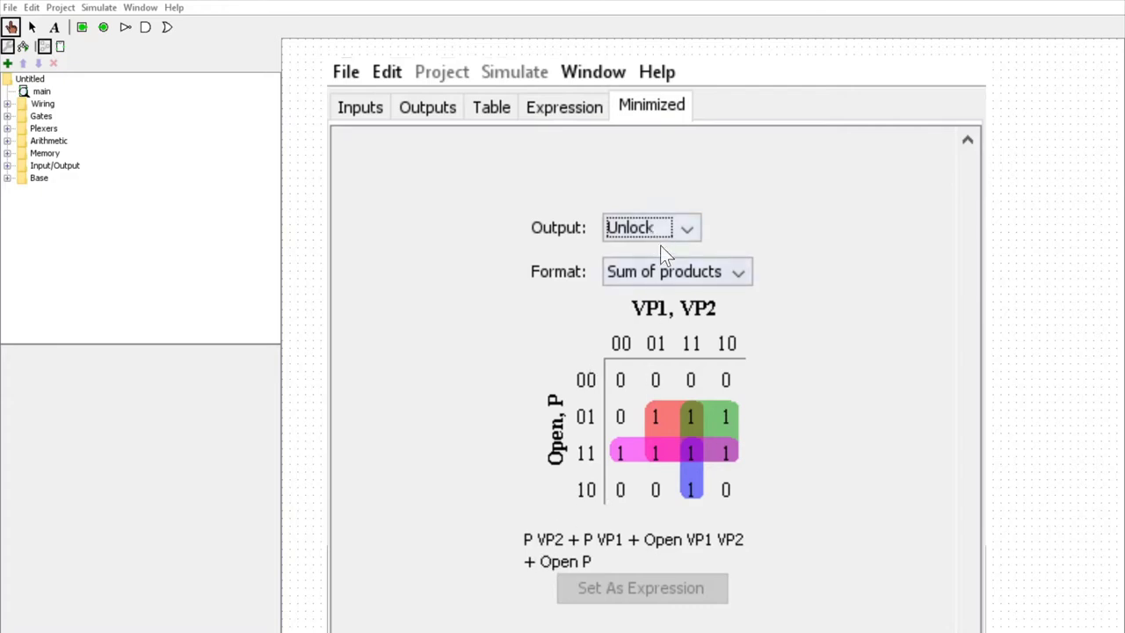
pyautogui.click(567, 109)
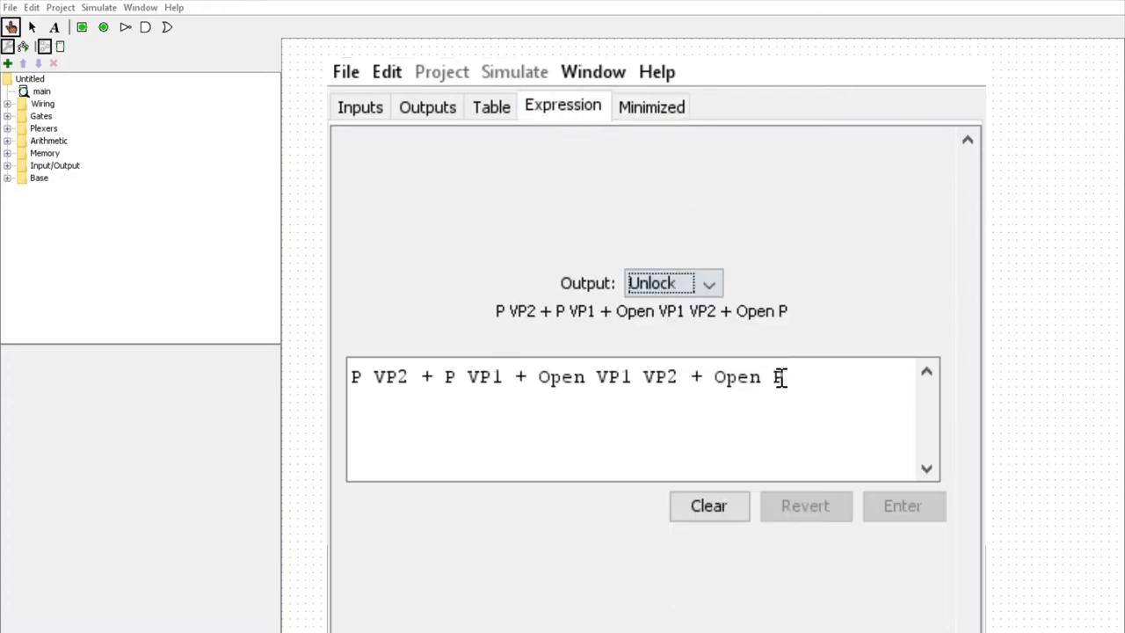
pyautogui.moveTo(785, 376); pyautogui.dragTo(326, 366)
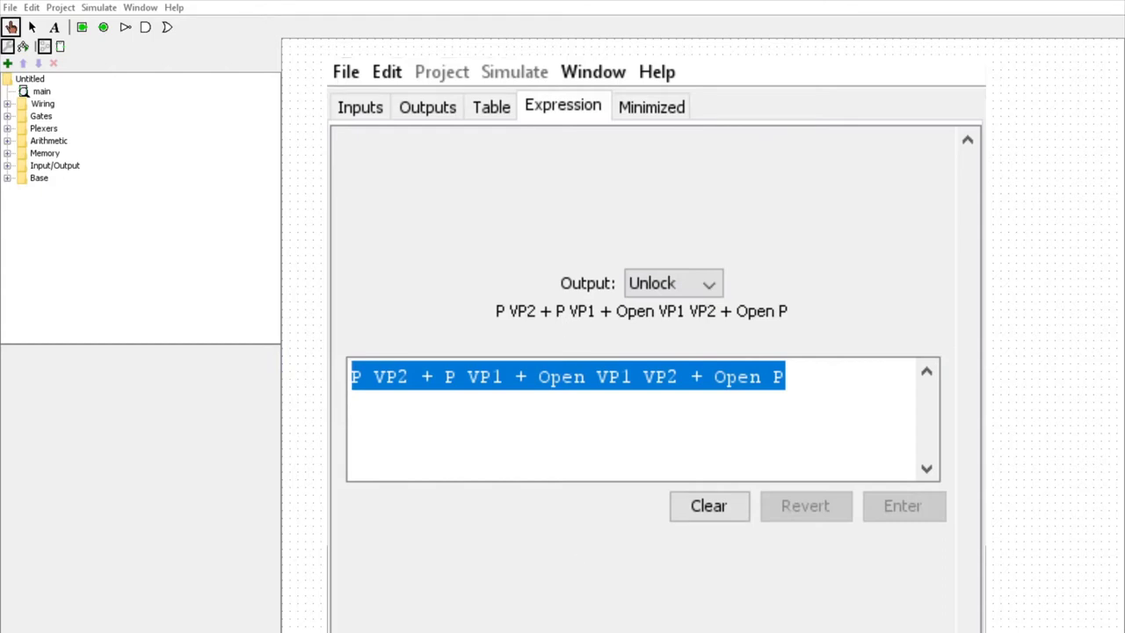
pyautogui.click(573, 465)
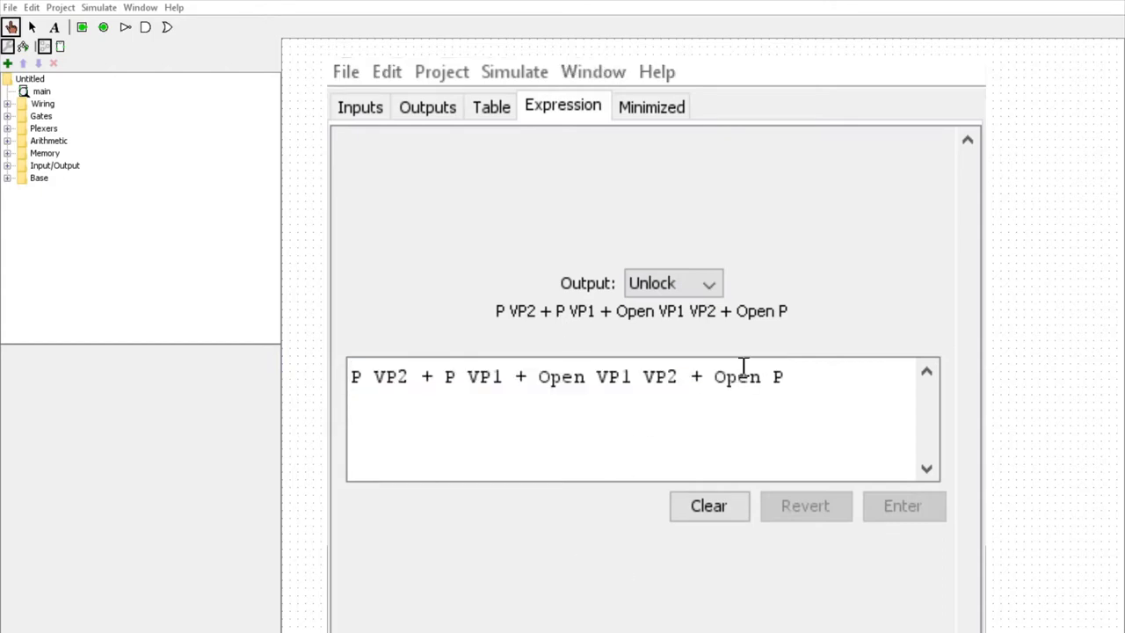